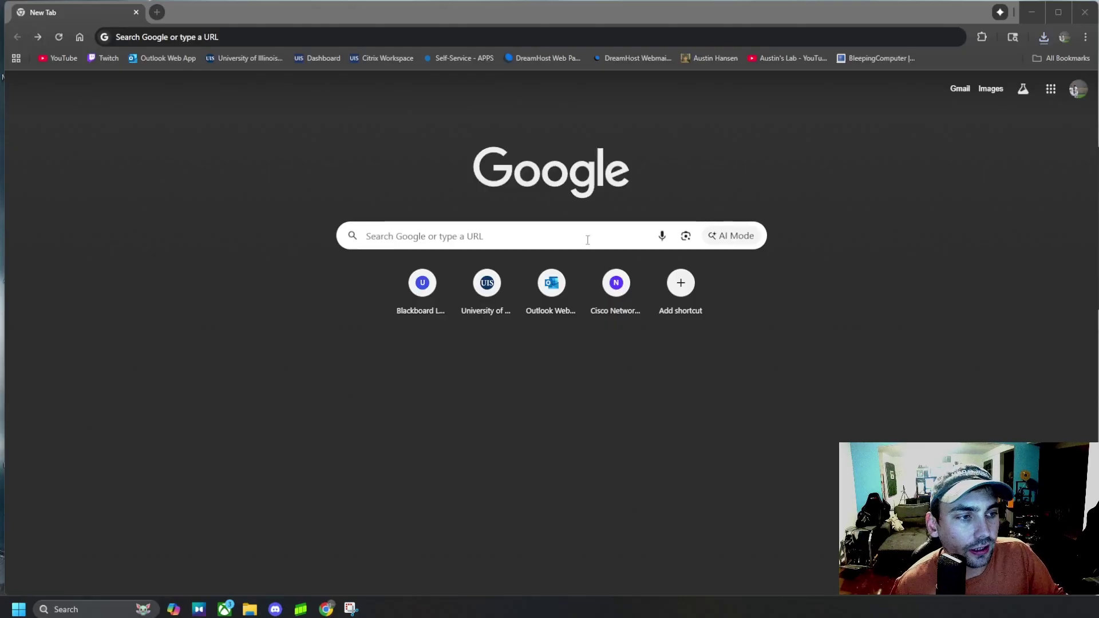
Search Google for "3MF to STL".
left_click(587, 238)
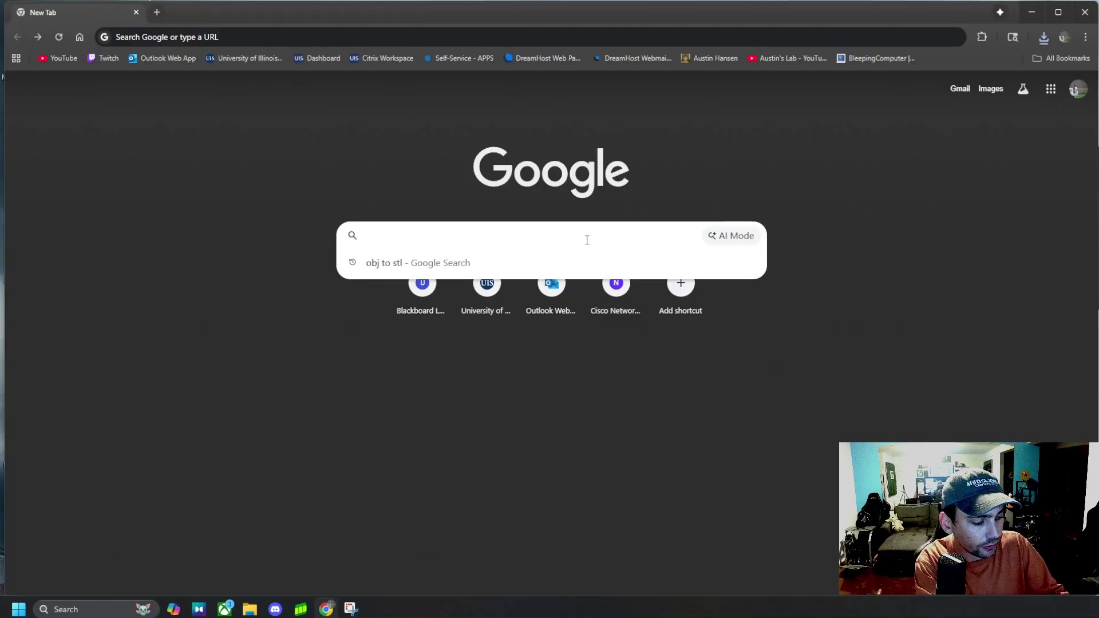
type("3MF TO STL")
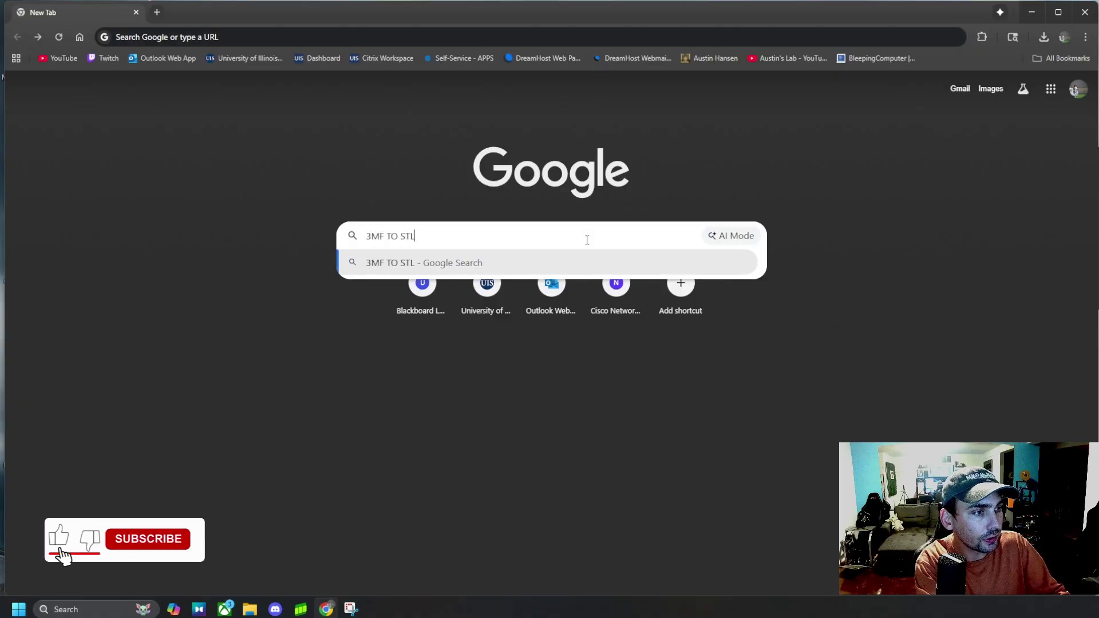
key("Return")
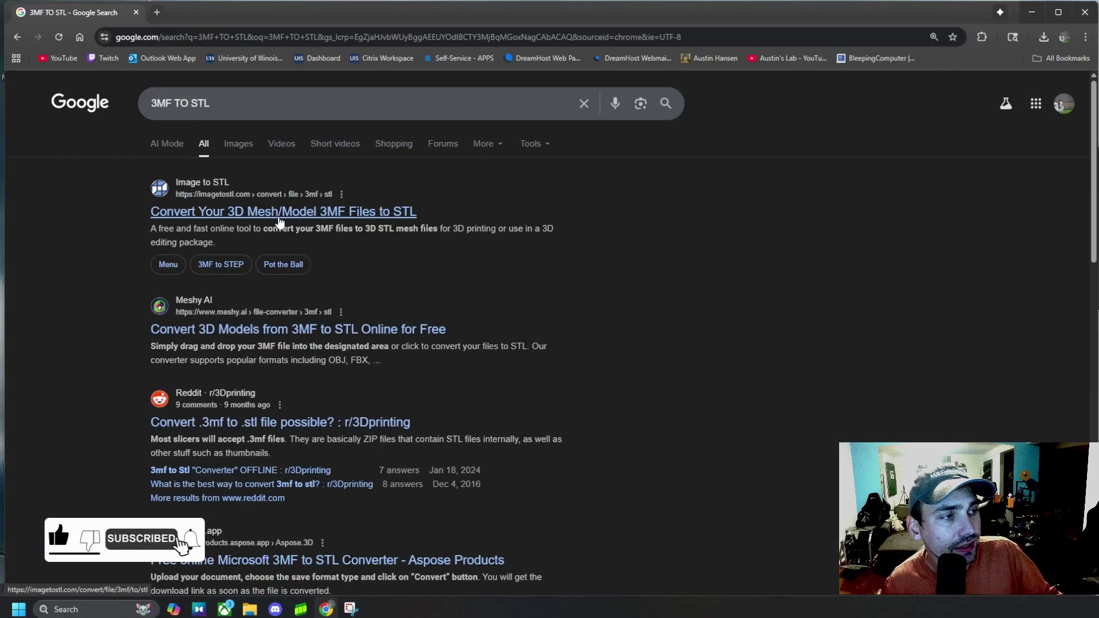
Upload cat.3mf to the imagetostl.com 3MF-to-STL converter.
left_click(275, 212)
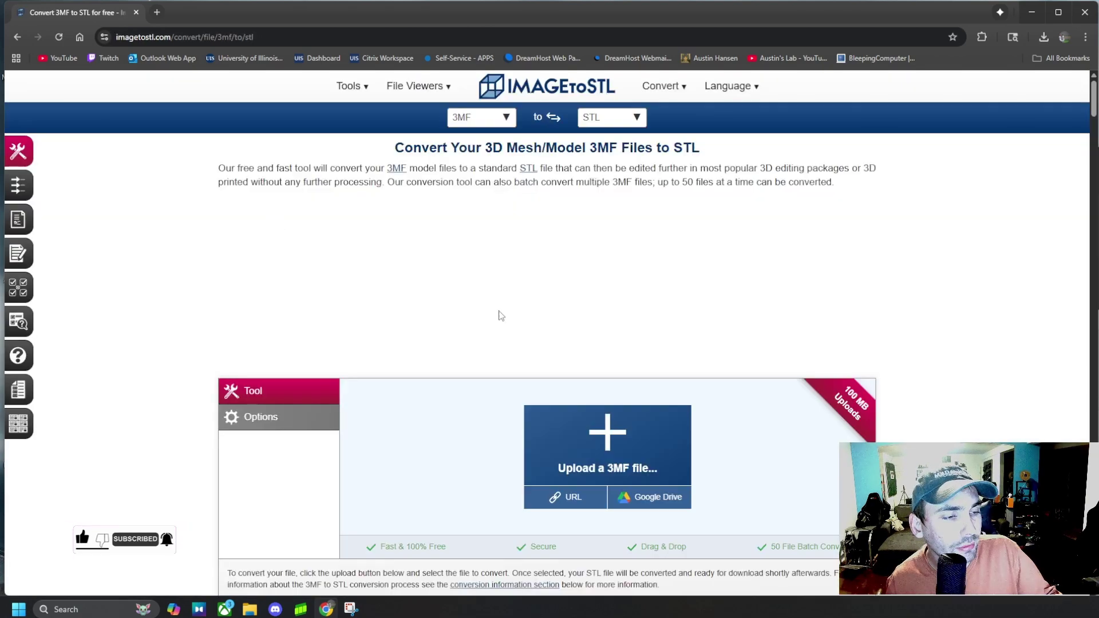
scroll(585, 344, "down", 1)
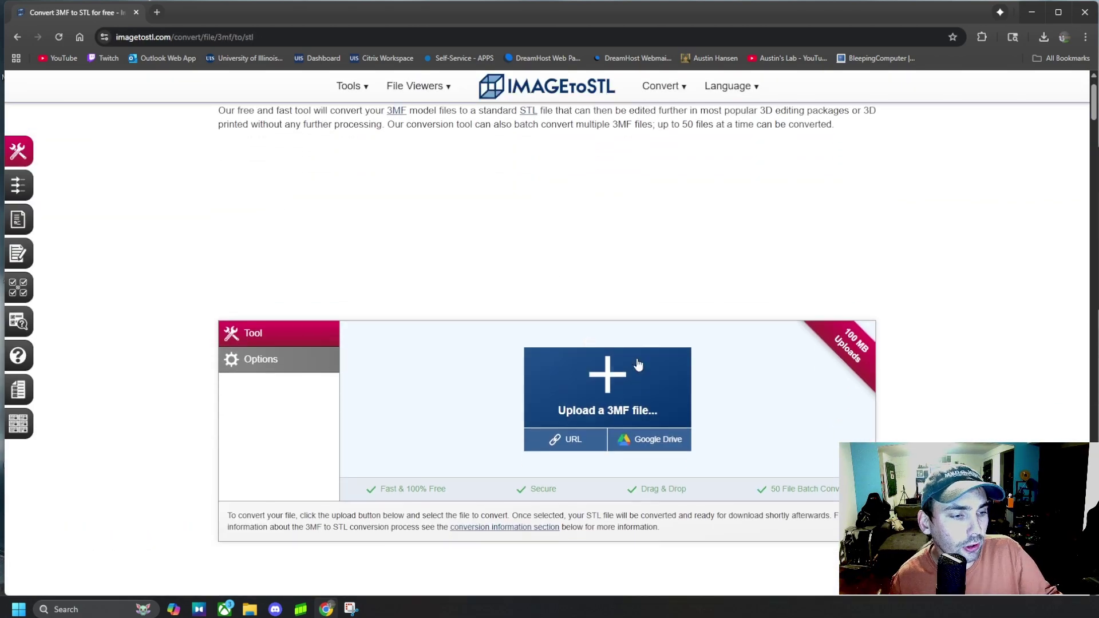
left_click(610, 378)
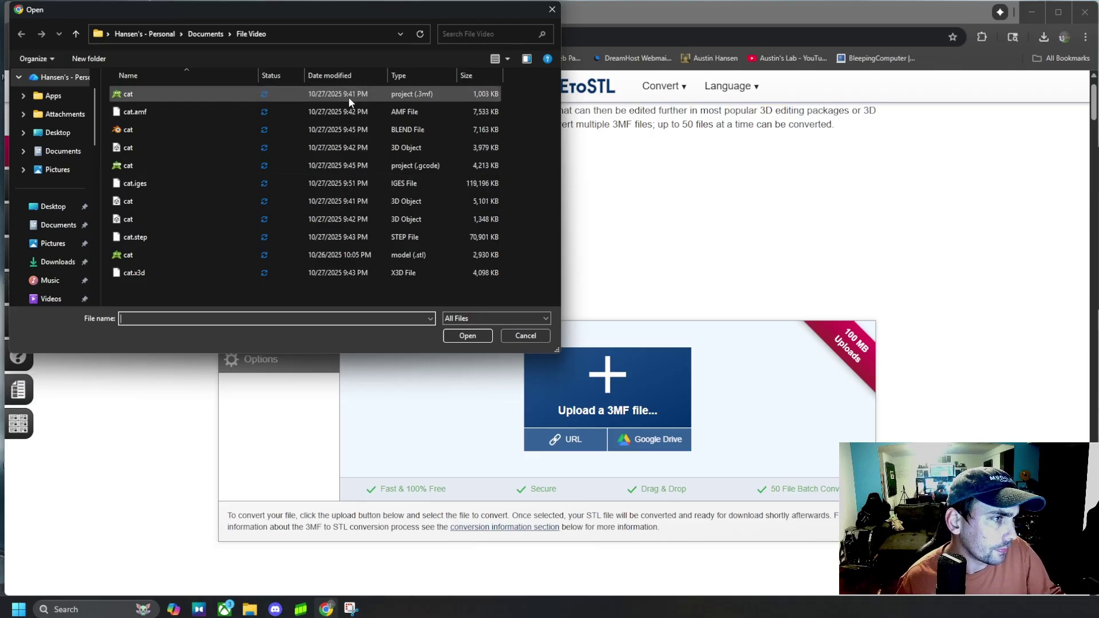
left_click(417, 96)
left_click(468, 336)
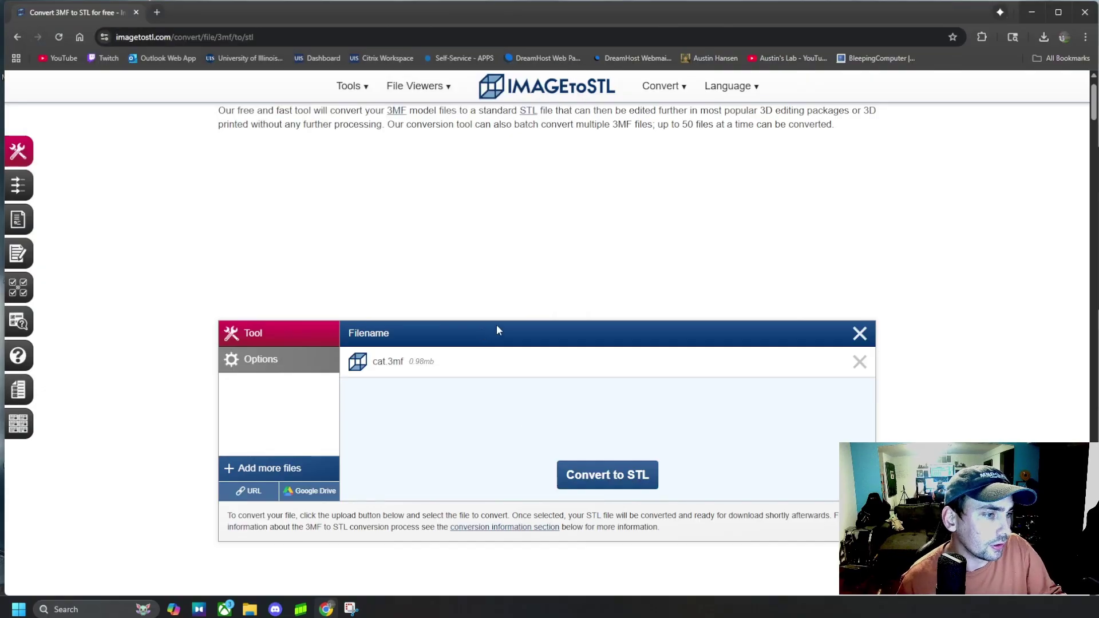
Convert cat.3mf and download the result as STL.
left_click(607, 474)
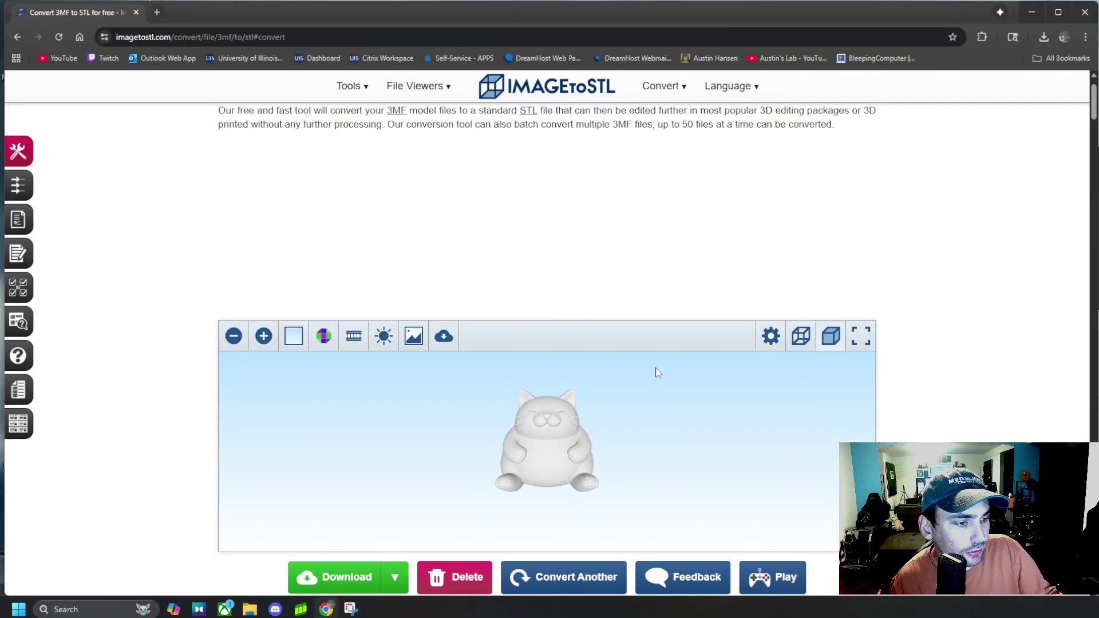
scroll(550, 386, "down", 1)
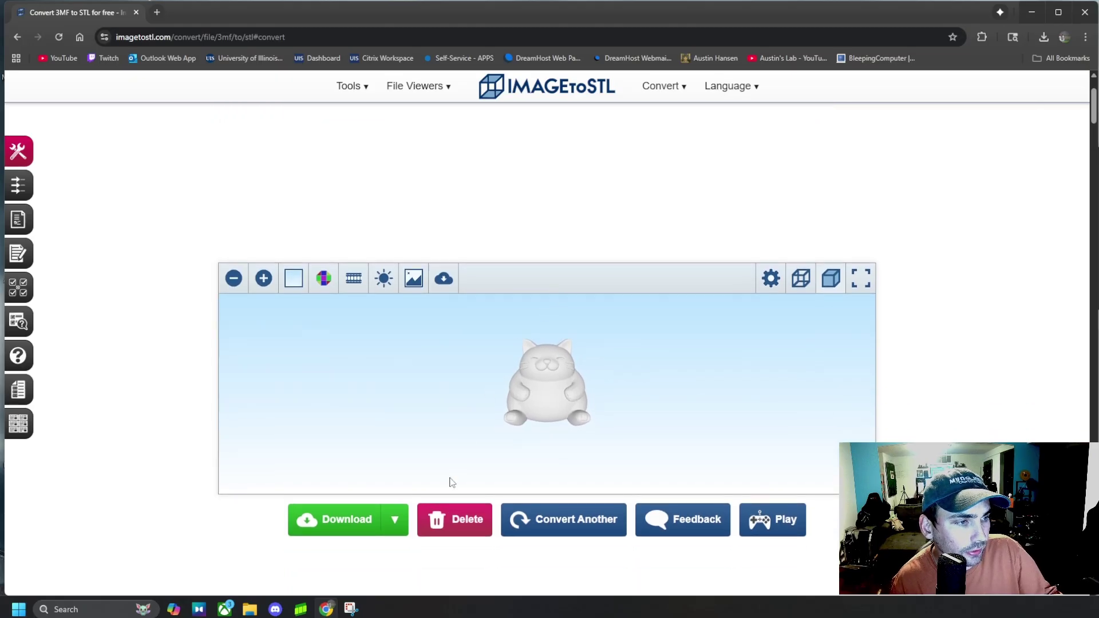
left_click(400, 521)
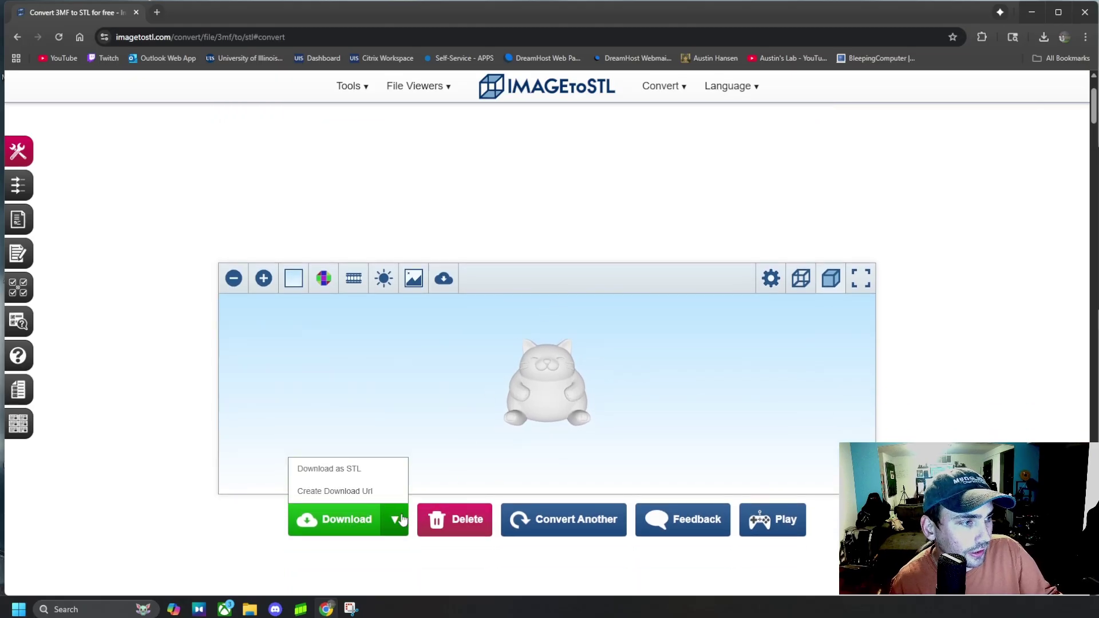
left_click(356, 471)
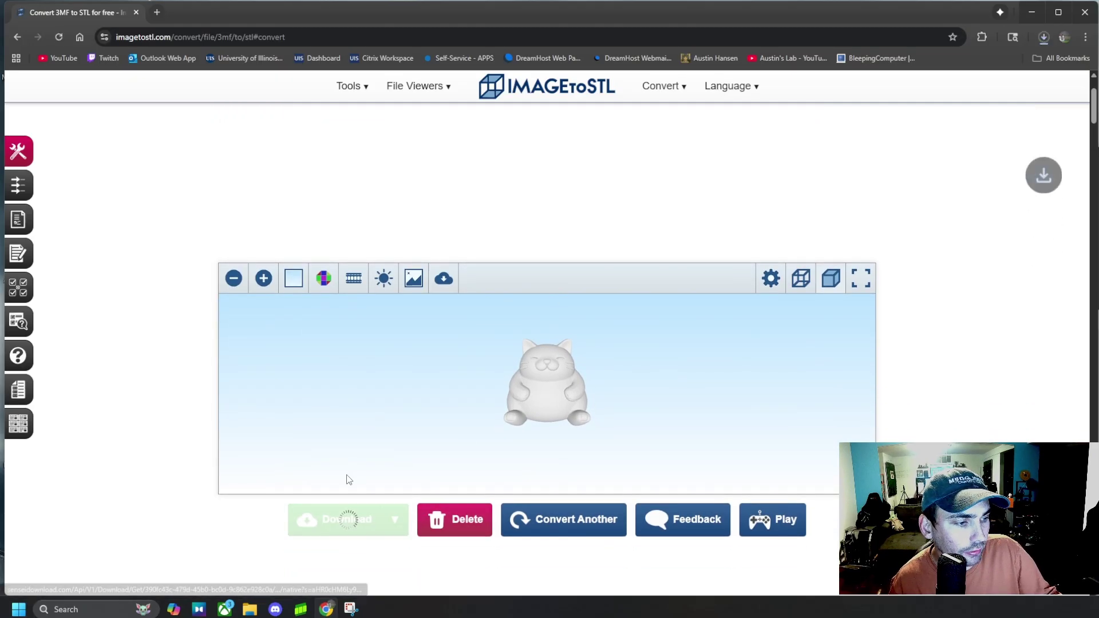
Open the downloaded ImageToStl.com_cat (1) STL from Downloads in Creality Print.
left_click(249, 610)
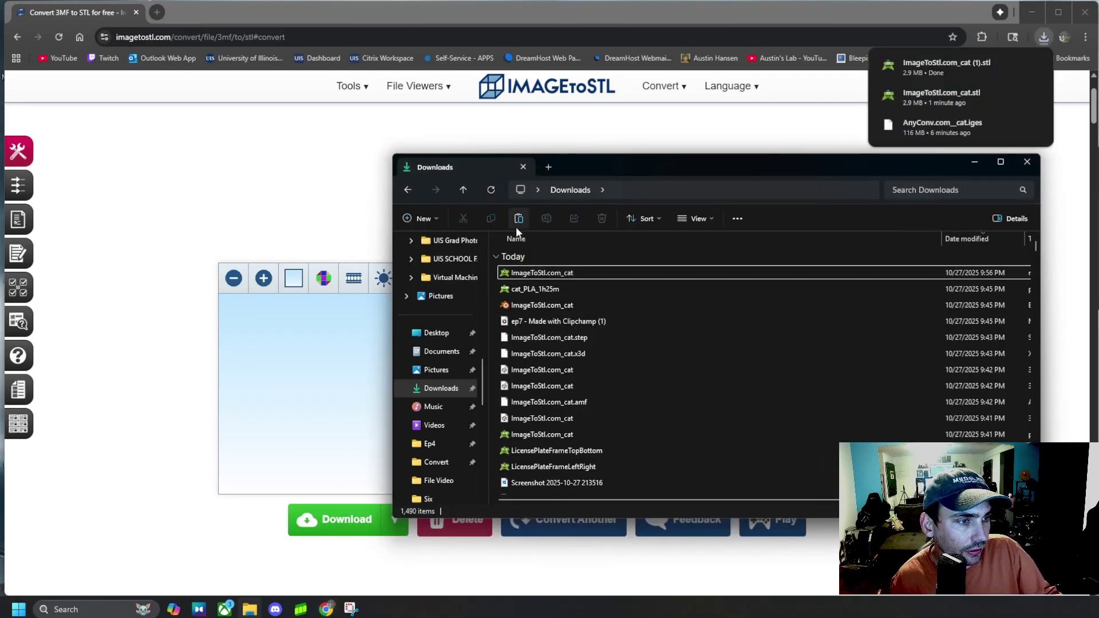
left_click(491, 190)
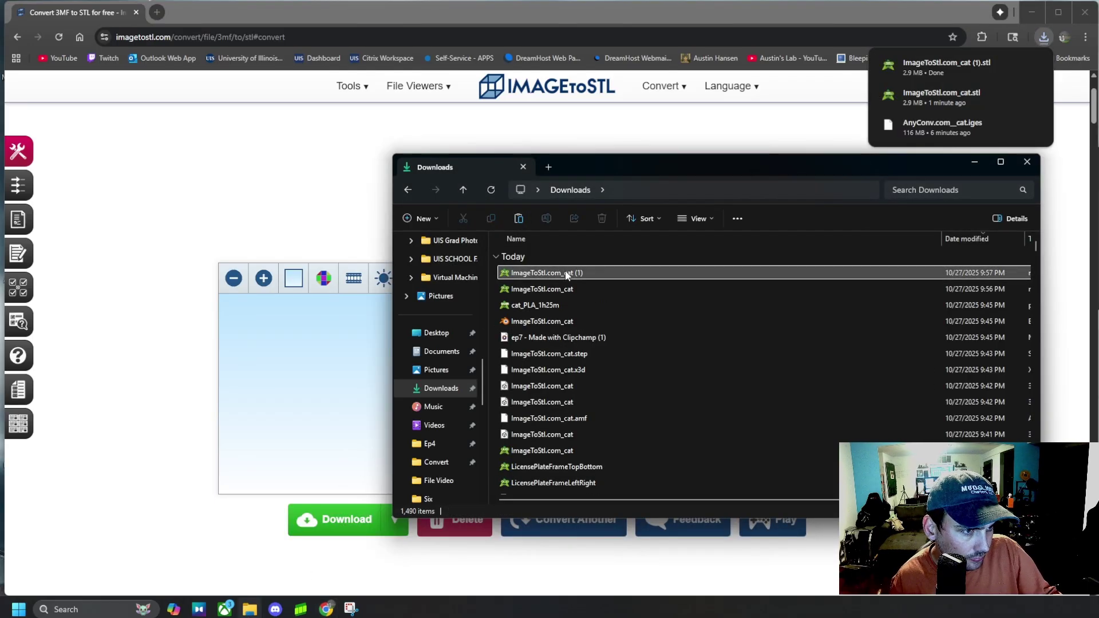
left_click(546, 272)
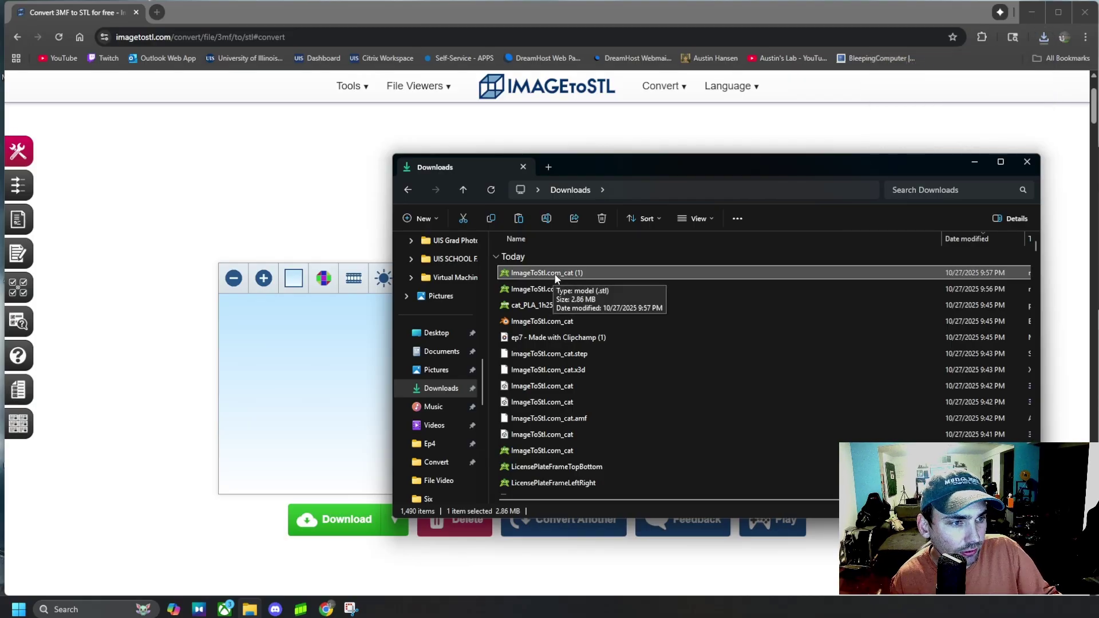
double_click(556, 275)
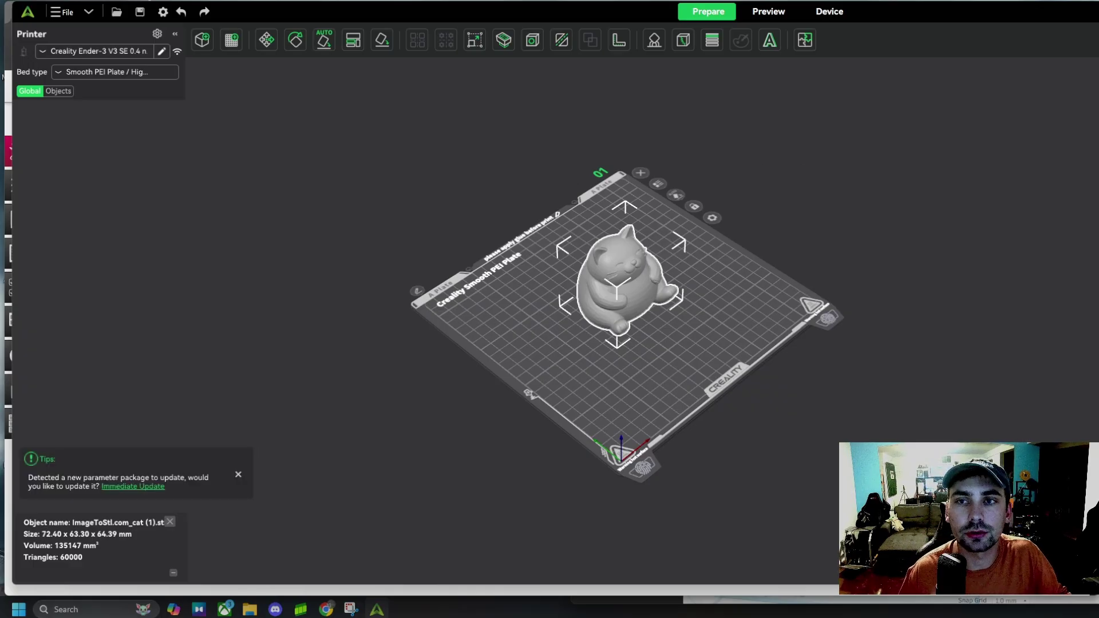
Save the loaded 72.40 x 63.30 x 64.39 mm cat model with Ctrl+S.
key("ctrl+s")
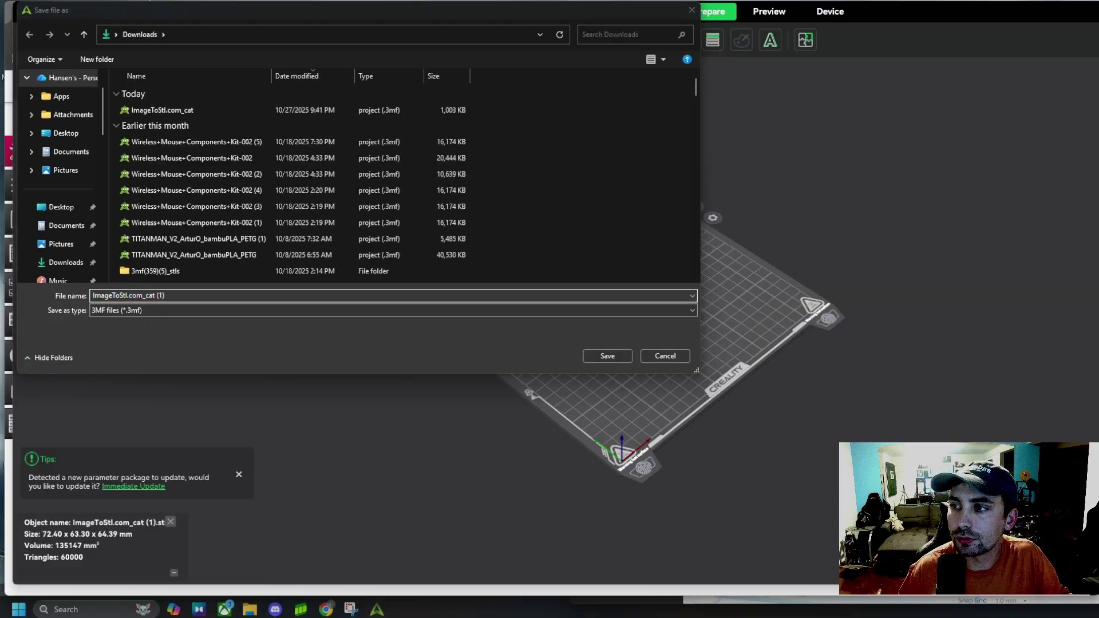